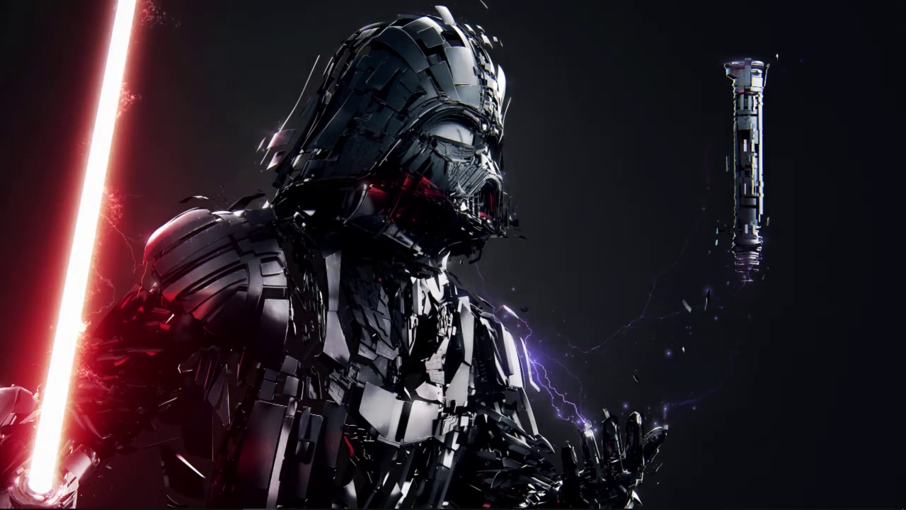
Check that New Project's Procesador list offers Mercury Playback Engine GPU (CUDA), then cancel the dialog.
{"action": "left_click", "coordinate": [326, 502]}
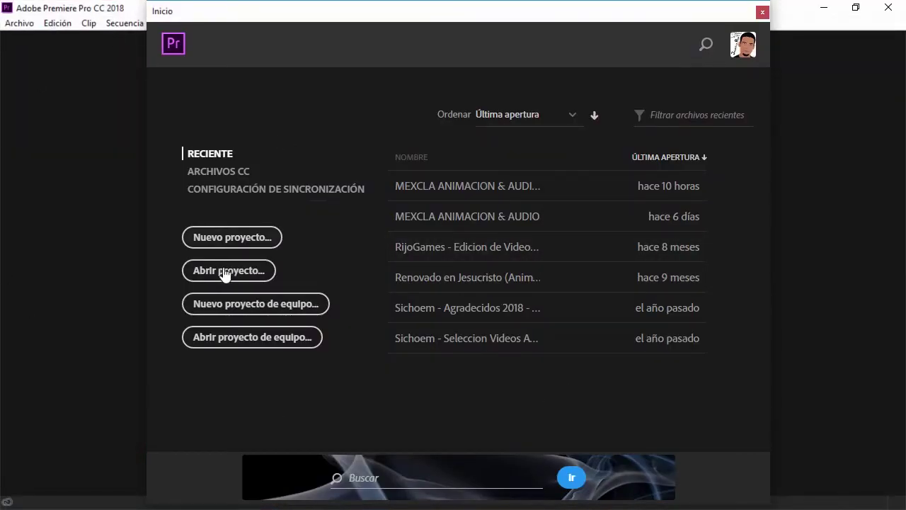
{"action": "left_click", "coordinate": [247, 241]}
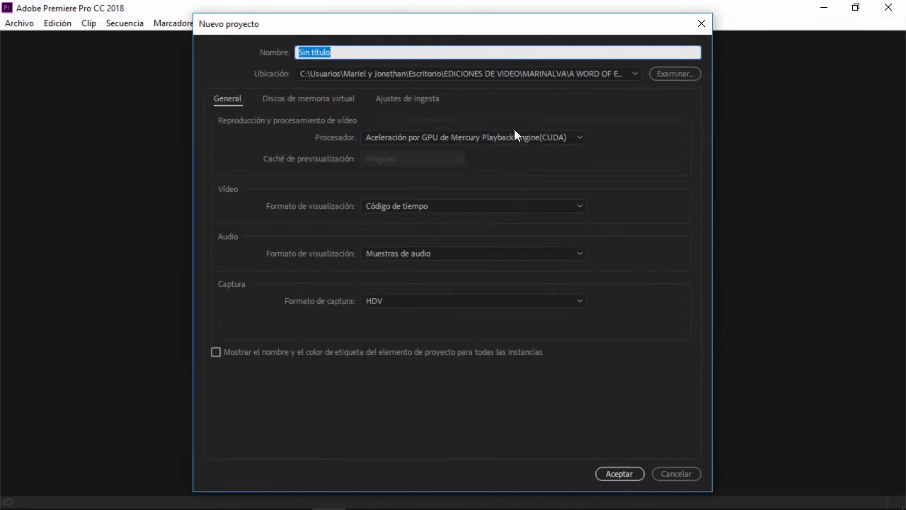
{"action": "left_click", "coordinate": [382, 137]}
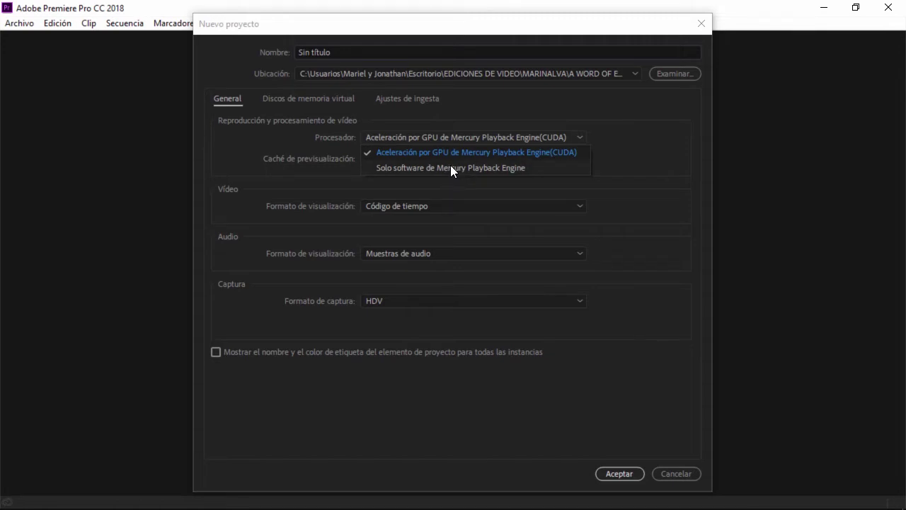
{"action": "left_click", "coordinate": [680, 465]}
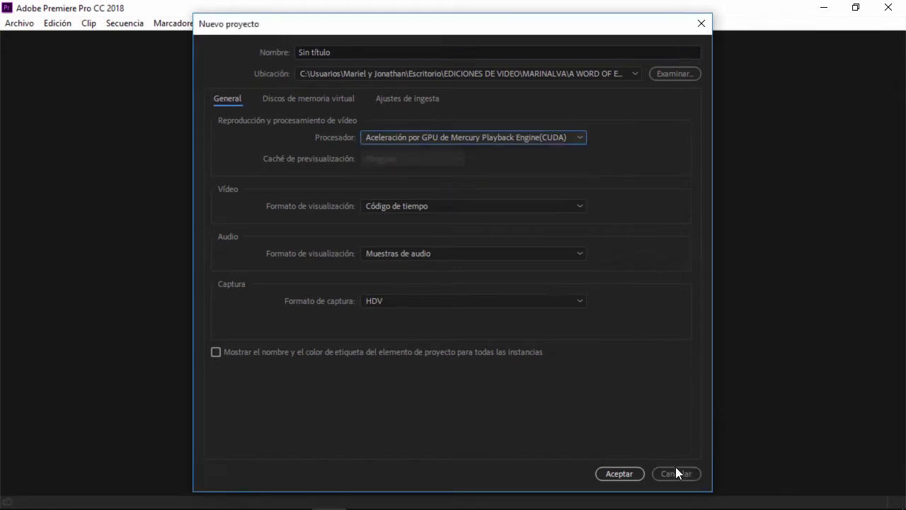
{"action": "left_click", "coordinate": [675, 470]}
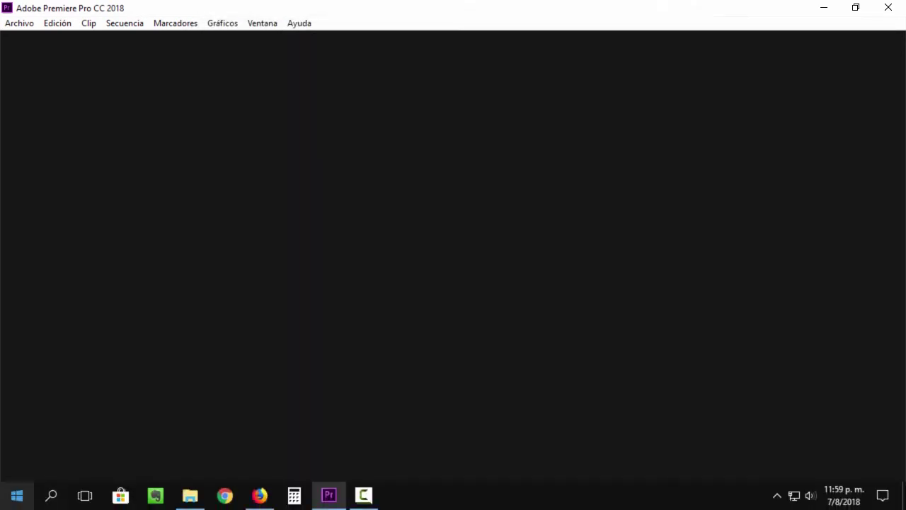
Open the file location of the Premiere Pro Start menu tile via Más > Abrir ubicación de archivo.
{"action": "left_click", "coordinate": [7, 498]}
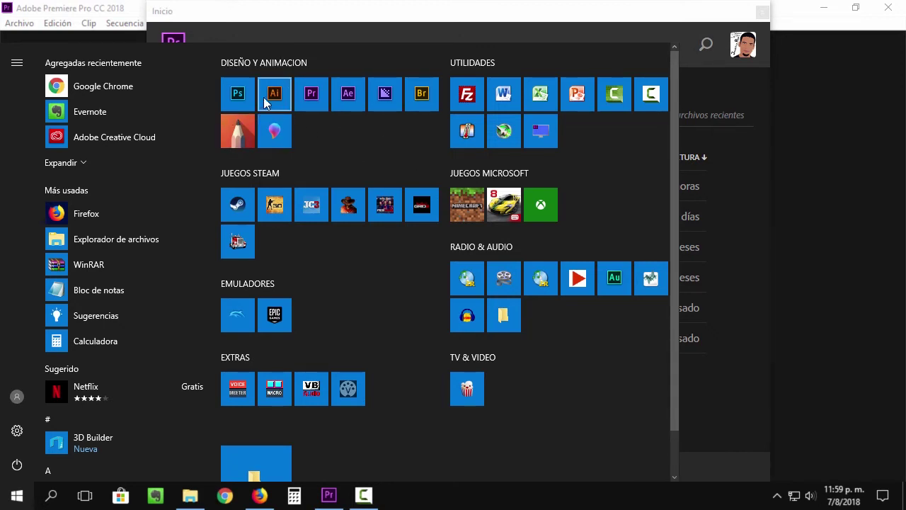
{"action": "right_click", "coordinate": [313, 101]}
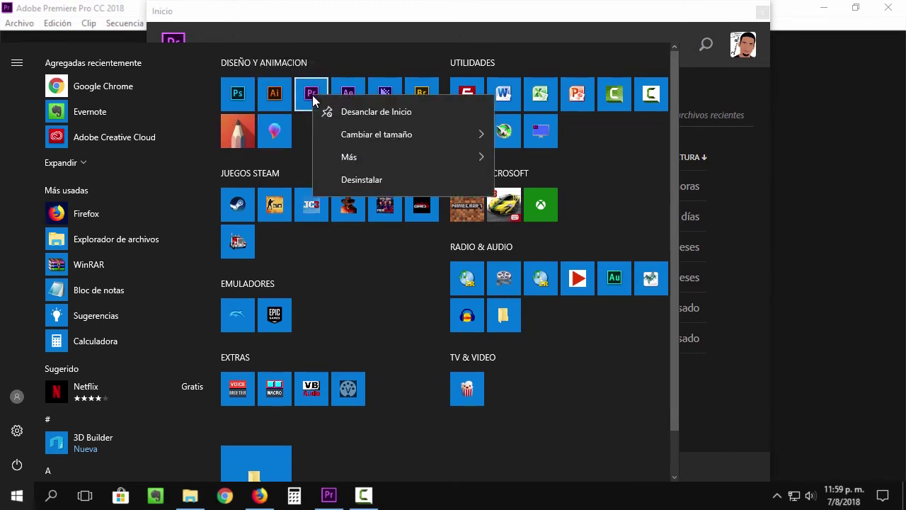
{"action": "mouse_move", "coordinate": [374, 166]}
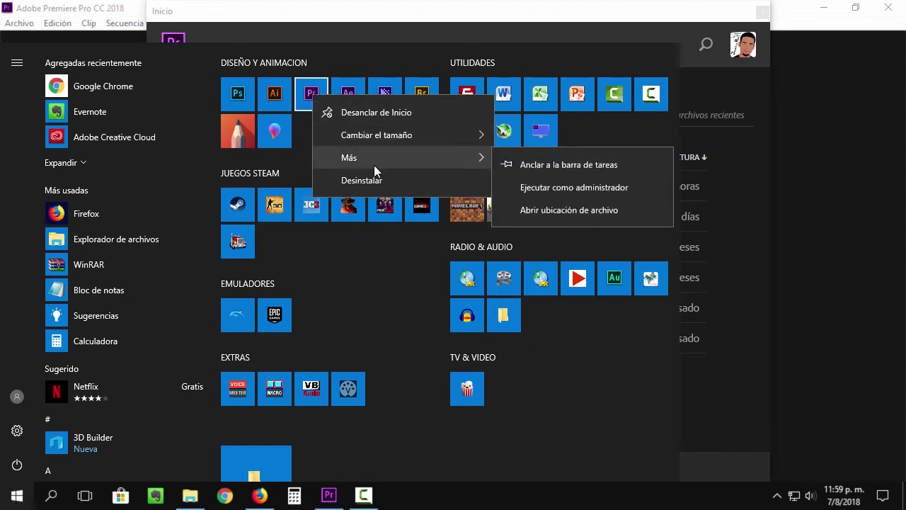
{"action": "left_click", "coordinate": [590, 207]}
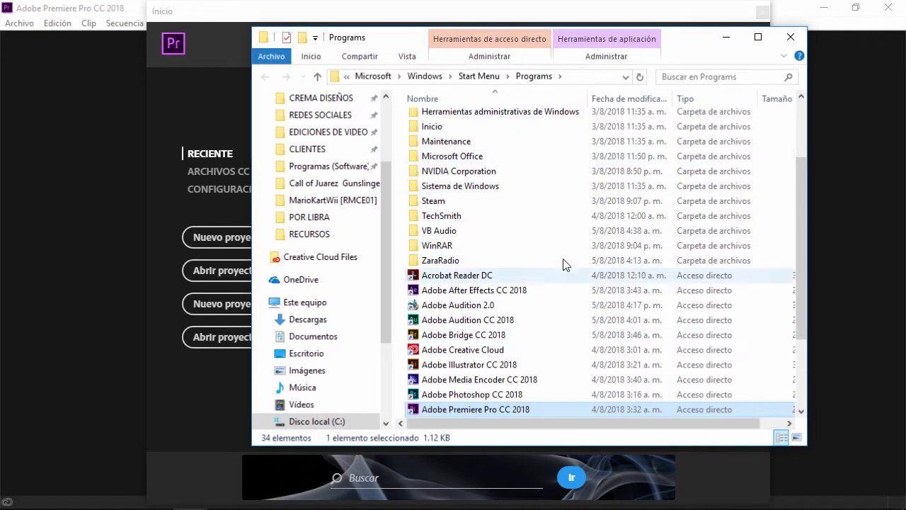
Open the shortcut's target folder from Propiedades and show its full install path.
{"action": "scroll", "coordinate": [564, 262], "scroll_direction": "down", "scroll_amount": 3}
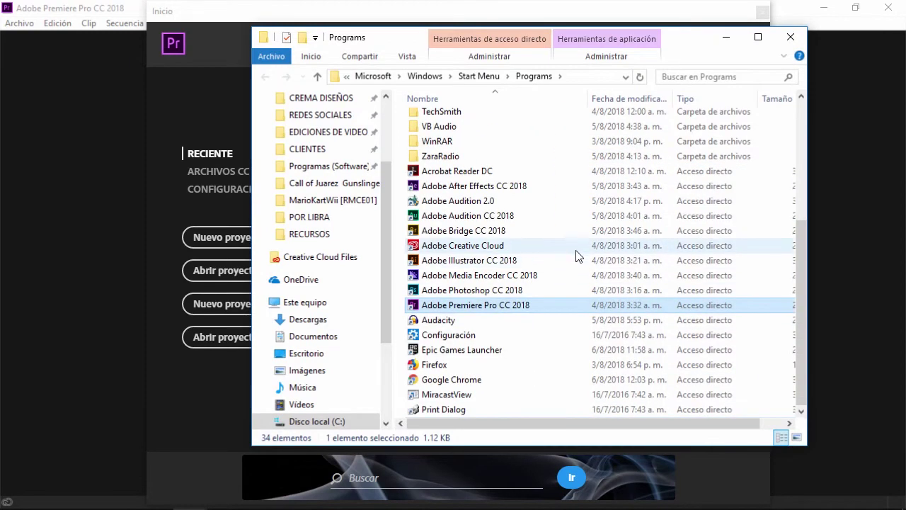
{"action": "right_click", "coordinate": [493, 312]}
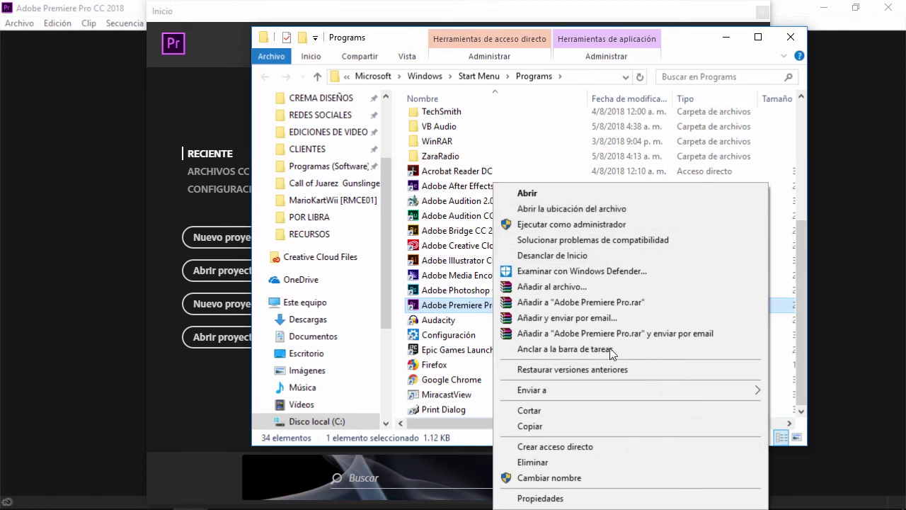
{"action": "left_click", "coordinate": [568, 498]}
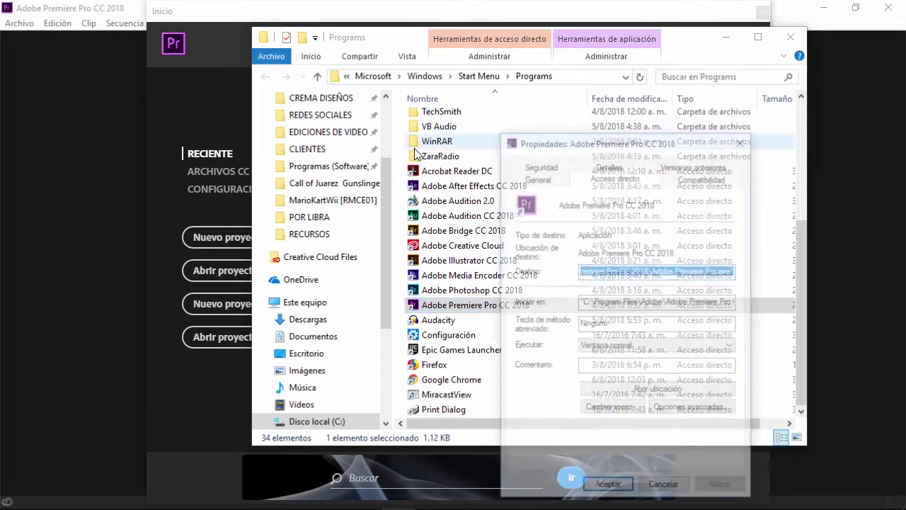
{"action": "left_click", "coordinate": [662, 392]}
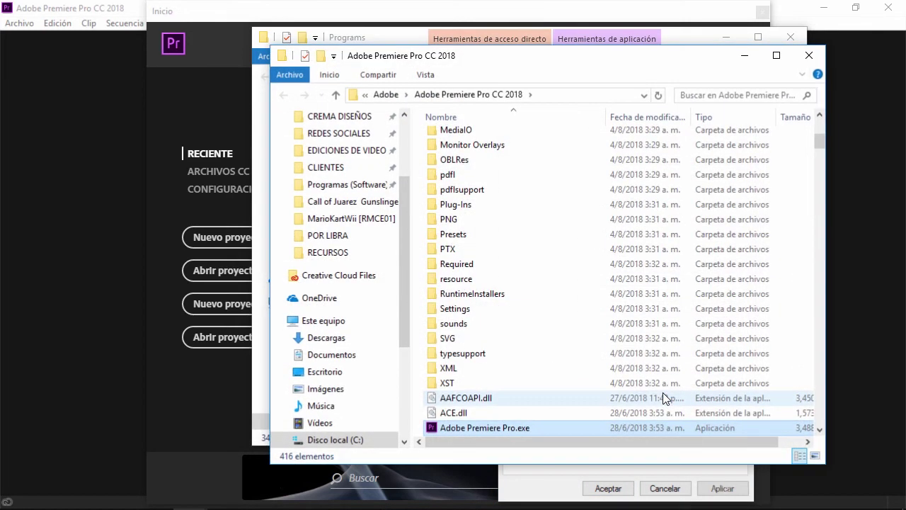
{"action": "scroll", "coordinate": [607, 230], "scroll_direction": "down", "scroll_amount": 7}
{"action": "scroll", "coordinate": [607, 230], "scroll_direction": "up", "scroll_amount": 4}
{"action": "left_click", "coordinate": [574, 96]}
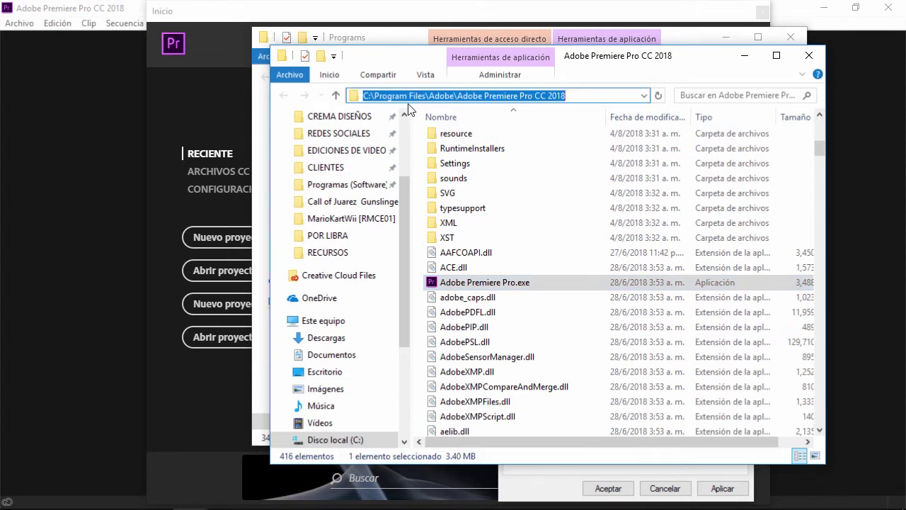
Switch to the CARPETA DEL TUTORIAL Explorer window holding cuda_supported_cards.txt.
{"action": "scroll", "coordinate": [566, 274], "scroll_direction": "down", "scroll_amount": 2}
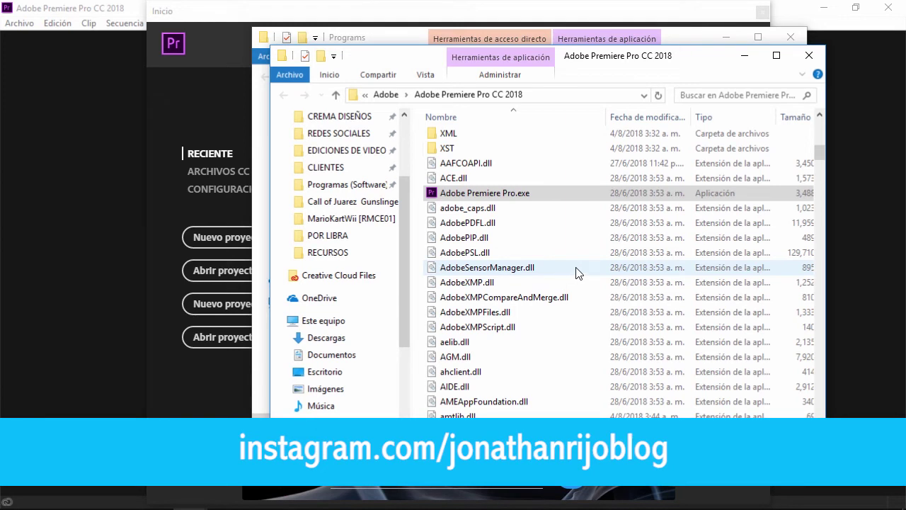
{"action": "left_click", "coordinate": [190, 495]}
{"action": "left_click", "coordinate": [82, 430]}
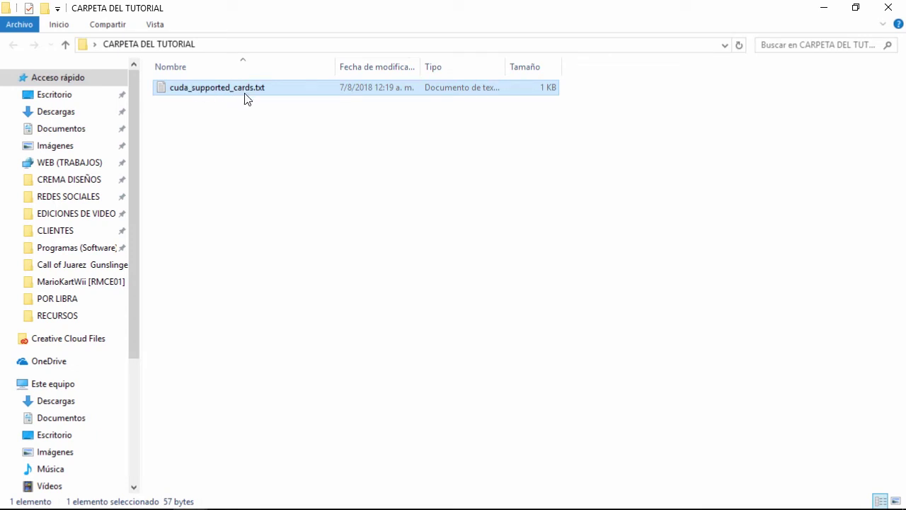
Open cuda_supported_cards.txt in Notepad and type GeForce GTX 1050 on a second line.
{"action": "double_click", "coordinate": [216, 90]}
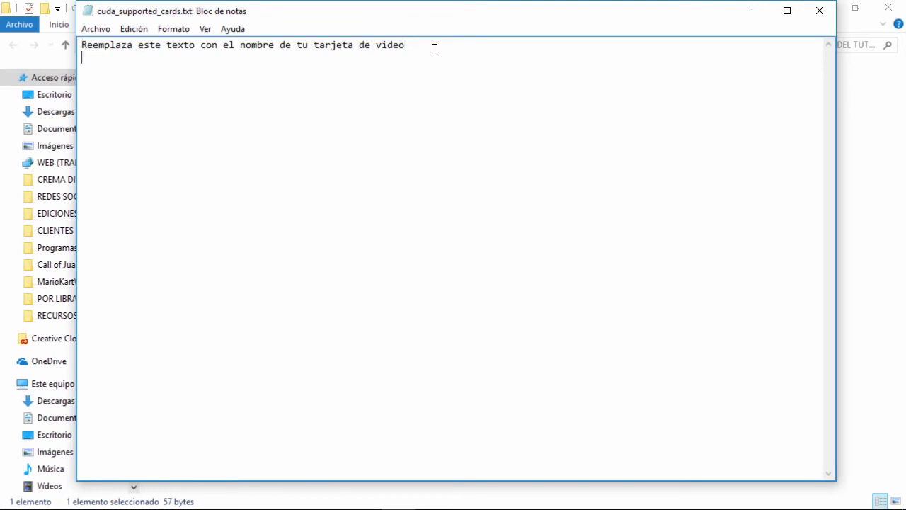
{"action": "type", "text": "GTX"}
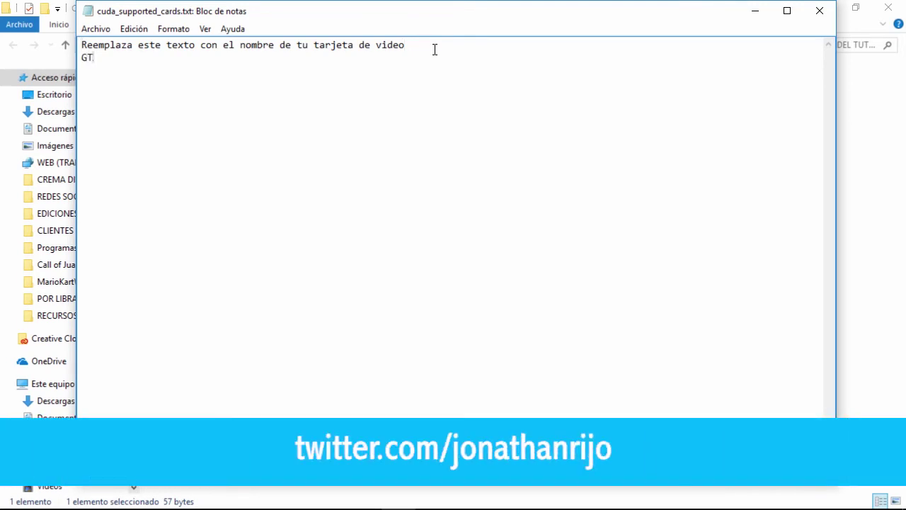
{"action": "key", "text": "Home"}
{"action": "type", "text": "GeForce"}
{"action": "key", "text": "End"}
{"action": "type", "text": "105"}
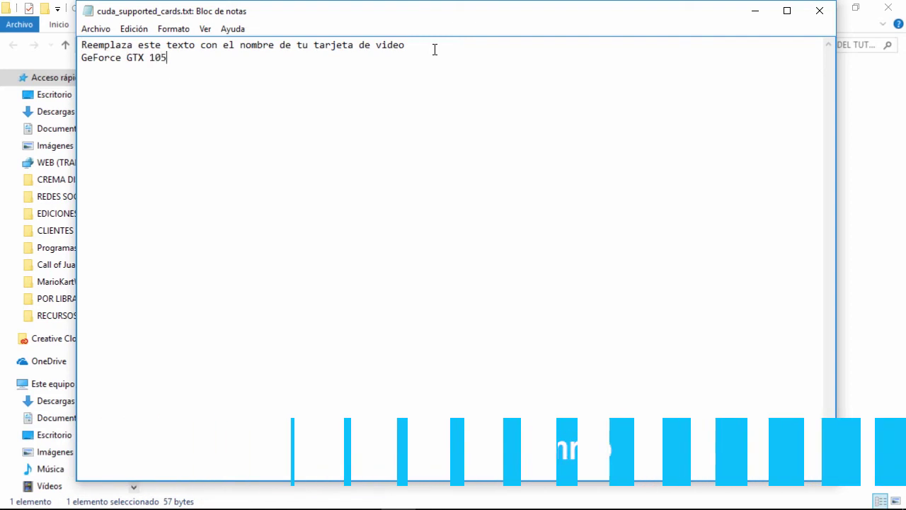
{"action": "type", "text": "0"}
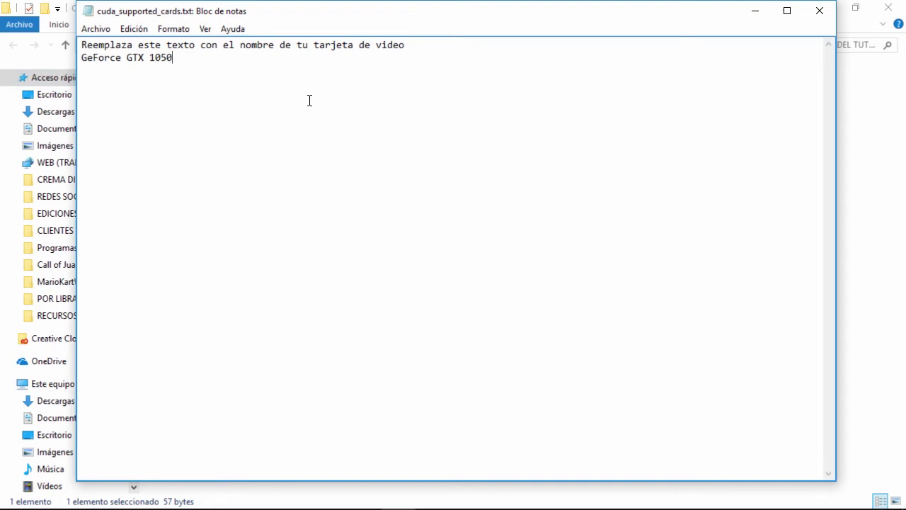
{"action": "left_click_drag", "start_coordinate": [197, 60], "coordinate": [29, 52]}
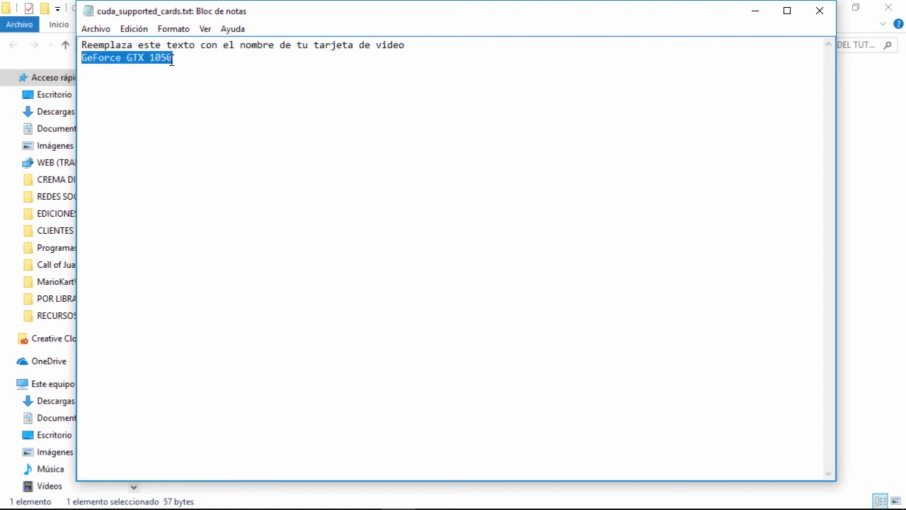
Replace the first-line placeholder sentence with the GeForce GTX 1050 line.
{"action": "key", "text": "BackSpace"}
{"action": "left_click_drag", "start_coordinate": [406, 45], "coordinate": [47, 57]}
{"action": "key", "text": "ctrl+c"}
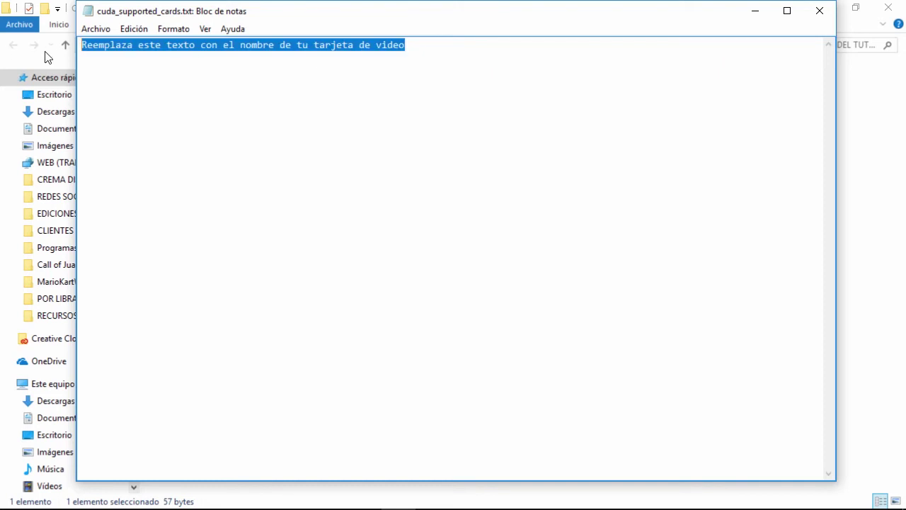
{"action": "left_click_drag", "start_coordinate": [277, 73], "coordinate": [55, 23]}
{"action": "key", "text": "ctrl+v"}
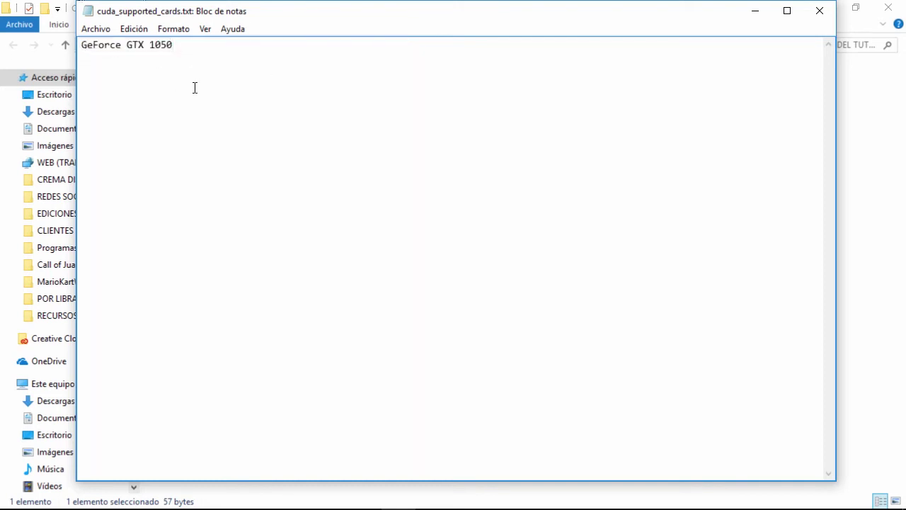
Open Archivo > Guardar como and cancel it without saving.
{"action": "left_click", "coordinate": [103, 29]}
{"action": "left_click", "coordinate": [155, 91]}
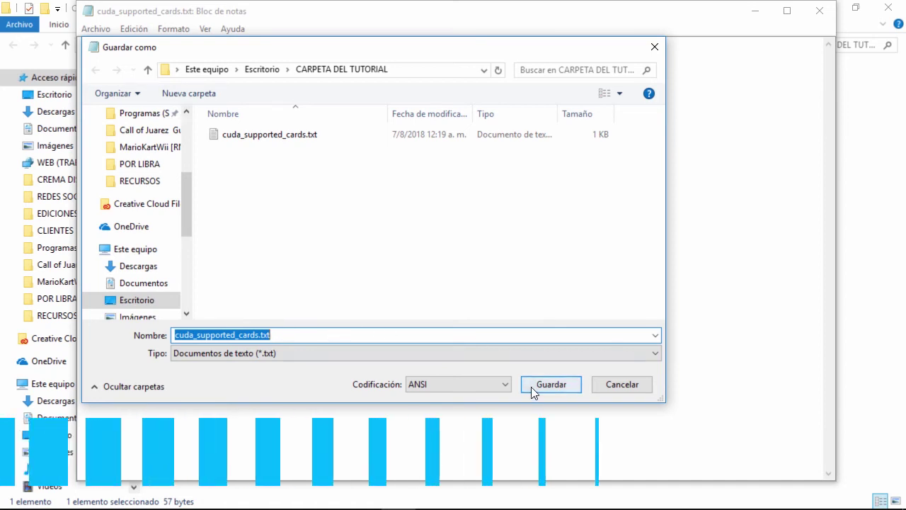
{"action": "left_click", "coordinate": [636, 386]}
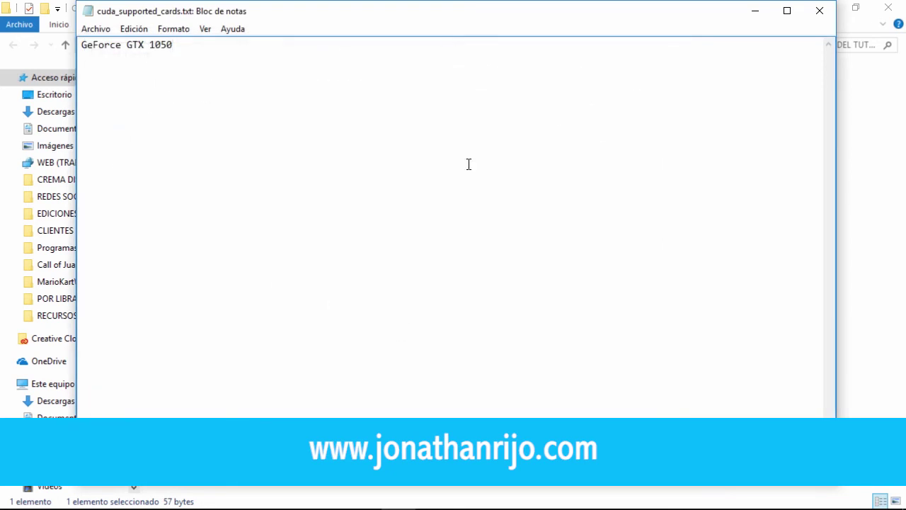
Minimize Notepad, bring the Premiere Pro install folder window forward, then switch to Premiere Pro.
{"action": "left_click", "coordinate": [764, 10]}
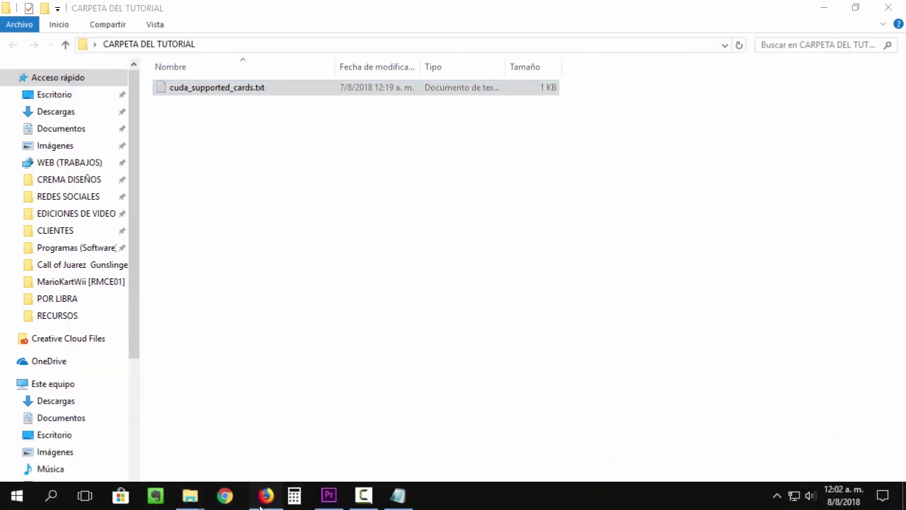
{"action": "mouse_move", "coordinate": [183, 504]}
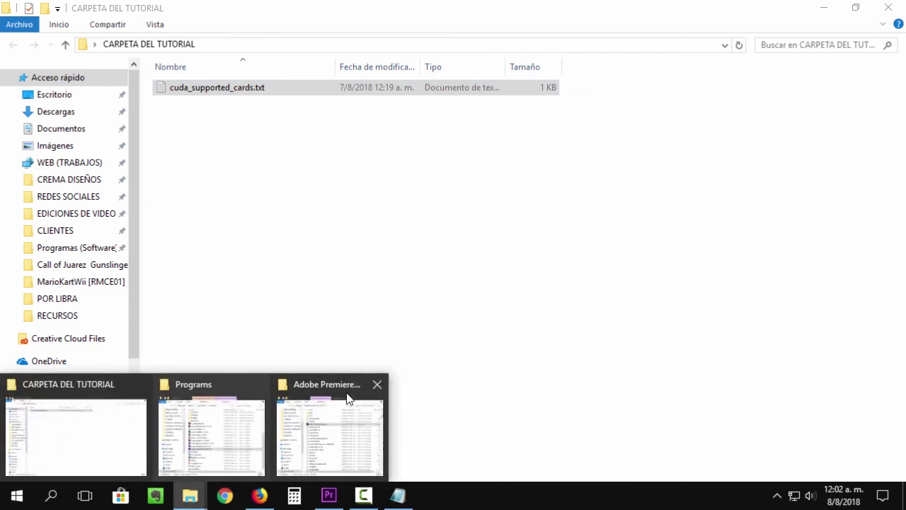
{"action": "left_click", "coordinate": [333, 432]}
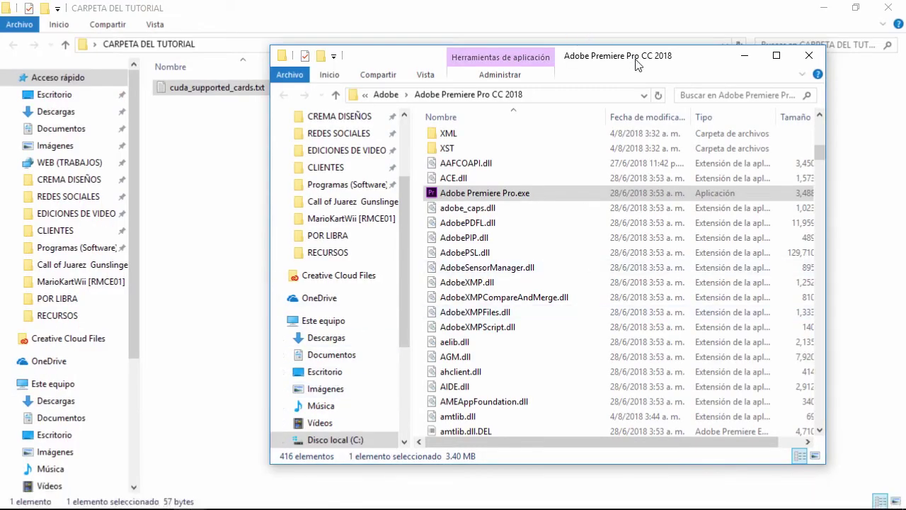
{"action": "left_click_drag", "start_coordinate": [639, 61], "coordinate": [555, 50]}
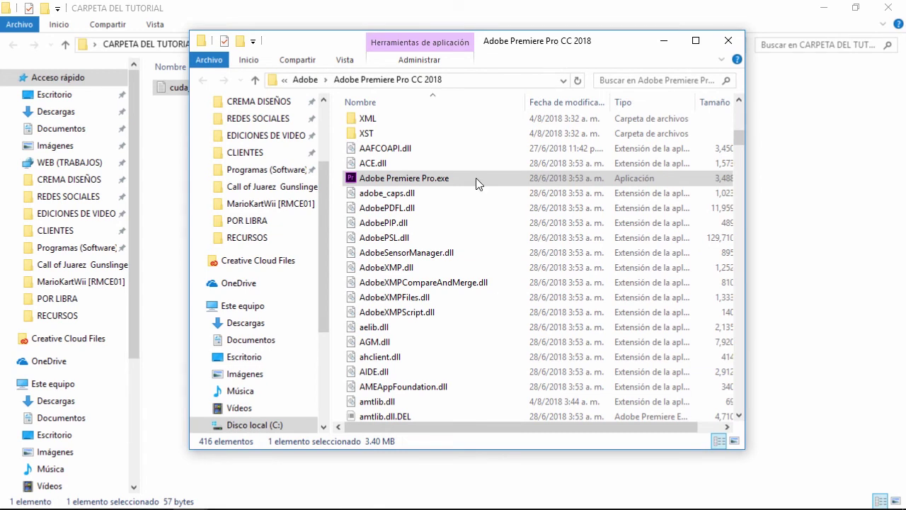
{"action": "mouse_move", "coordinate": [328, 507]}
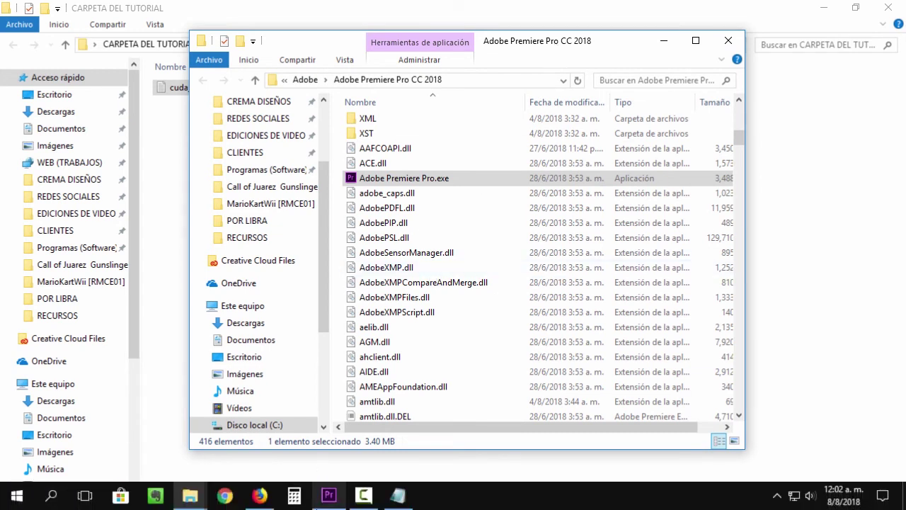
{"action": "left_click", "coordinate": [332, 505]}
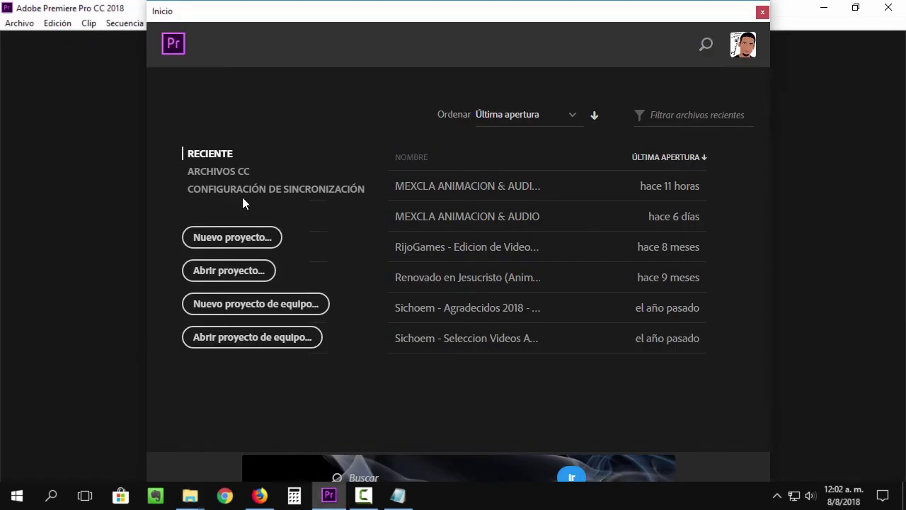
Verify Nuevo proyecto now lists GPU (CUDA) acceleration under Procesador, then cancel.
{"action": "left_click", "coordinate": [231, 239]}
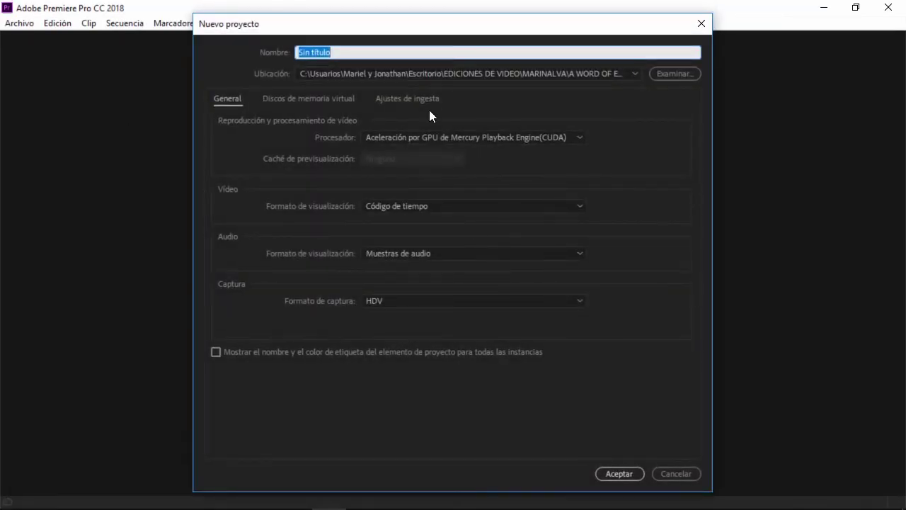
{"action": "left_click", "coordinate": [431, 137]}
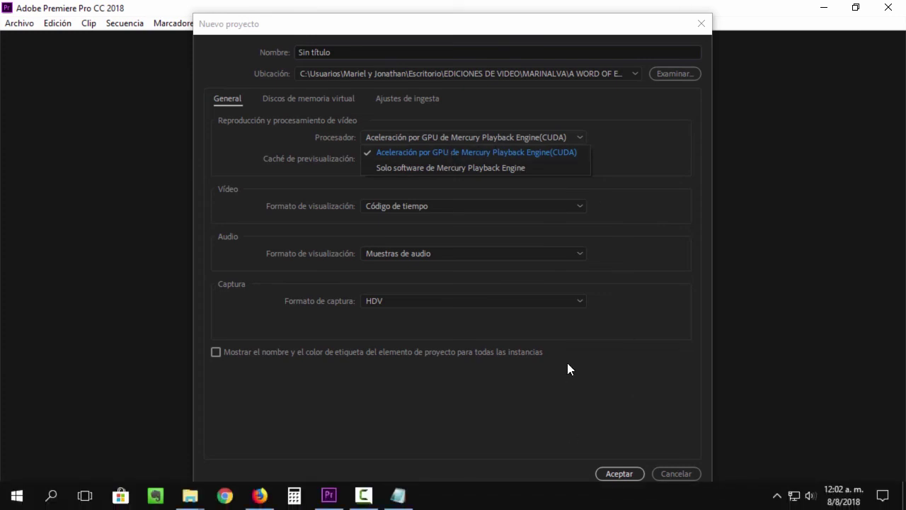
{"action": "left_click", "coordinate": [658, 295]}
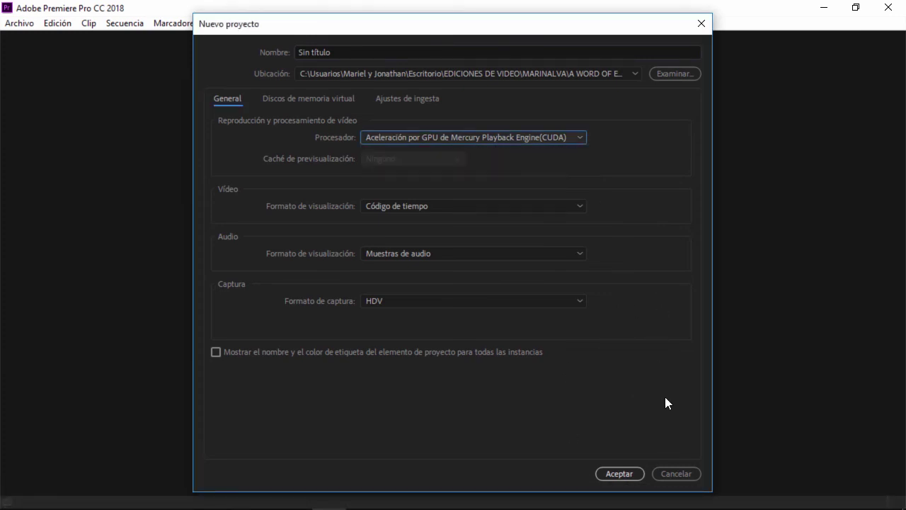
{"action": "left_click", "coordinate": [678, 474]}
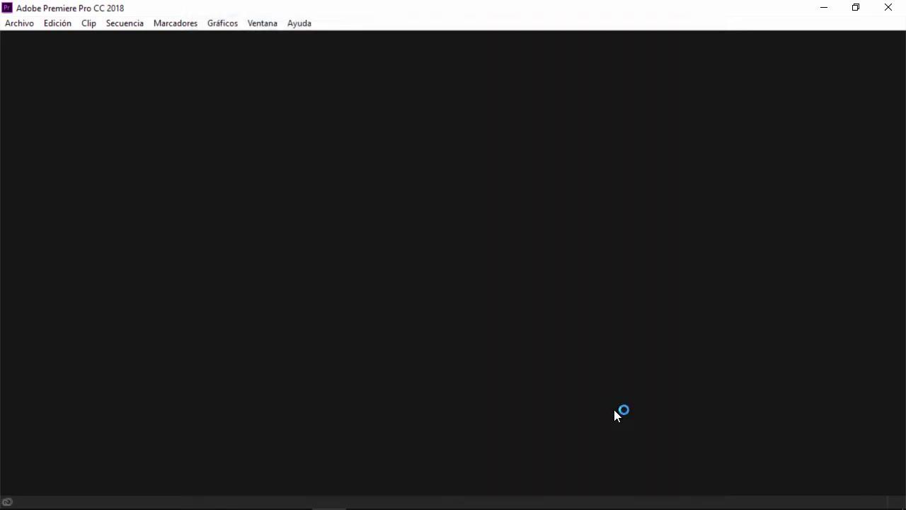